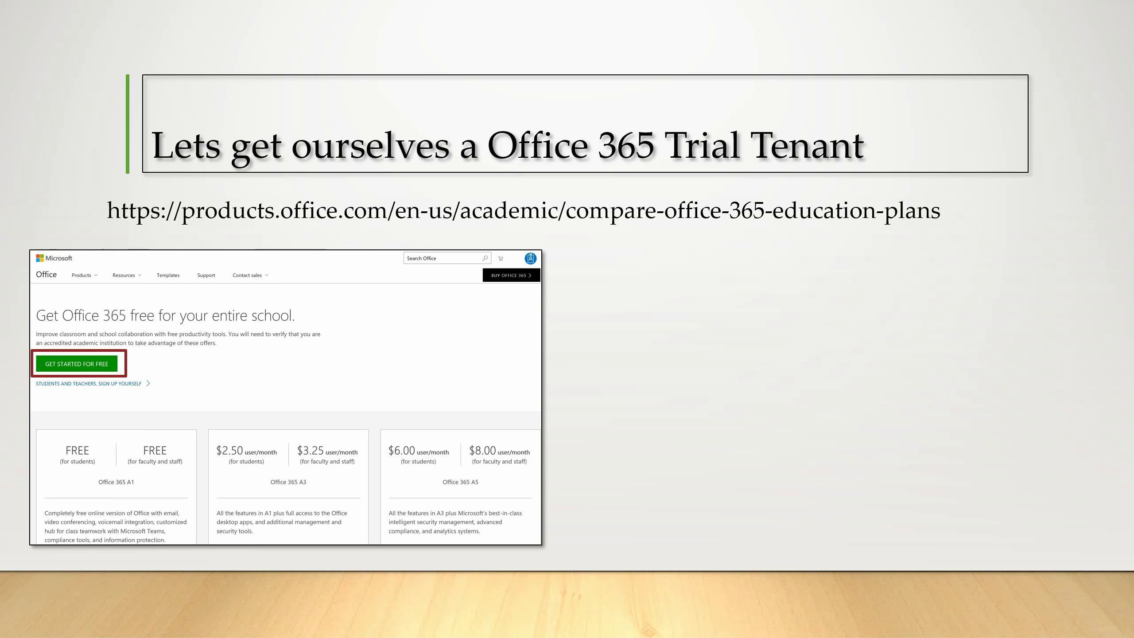
# Step: Advance the PowerPoint slide to its next build step, introducing the Office 365 Education plans page
pyautogui.press('Right')
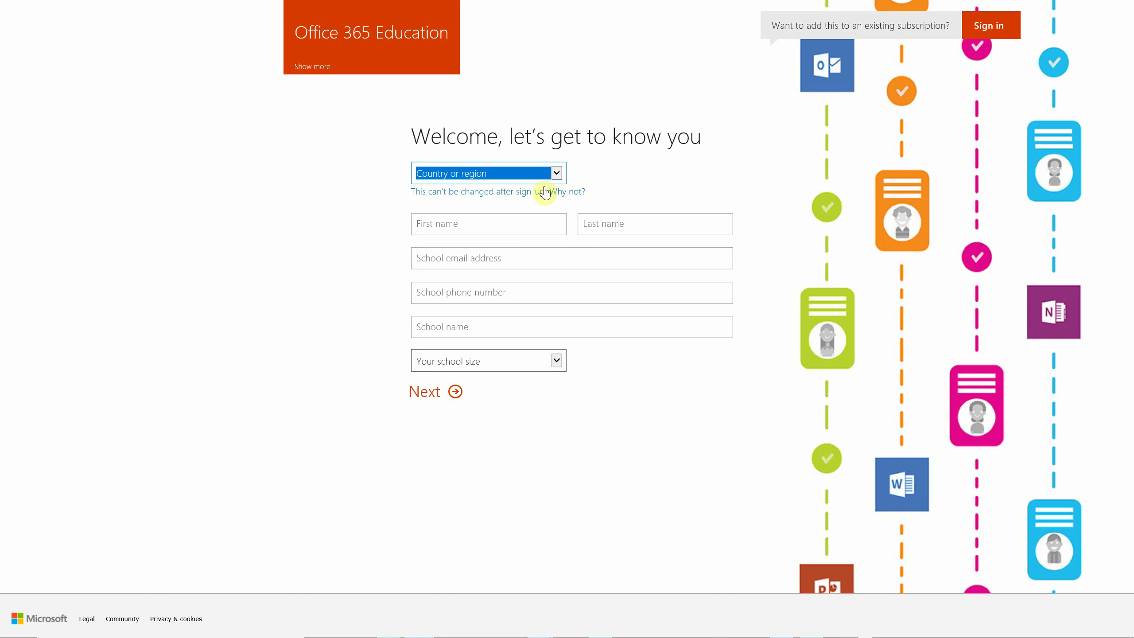
# Step: Choose Singapore as the country and enter the contact's first and last name
pyautogui.click(555, 175)
pyautogui.write('si')
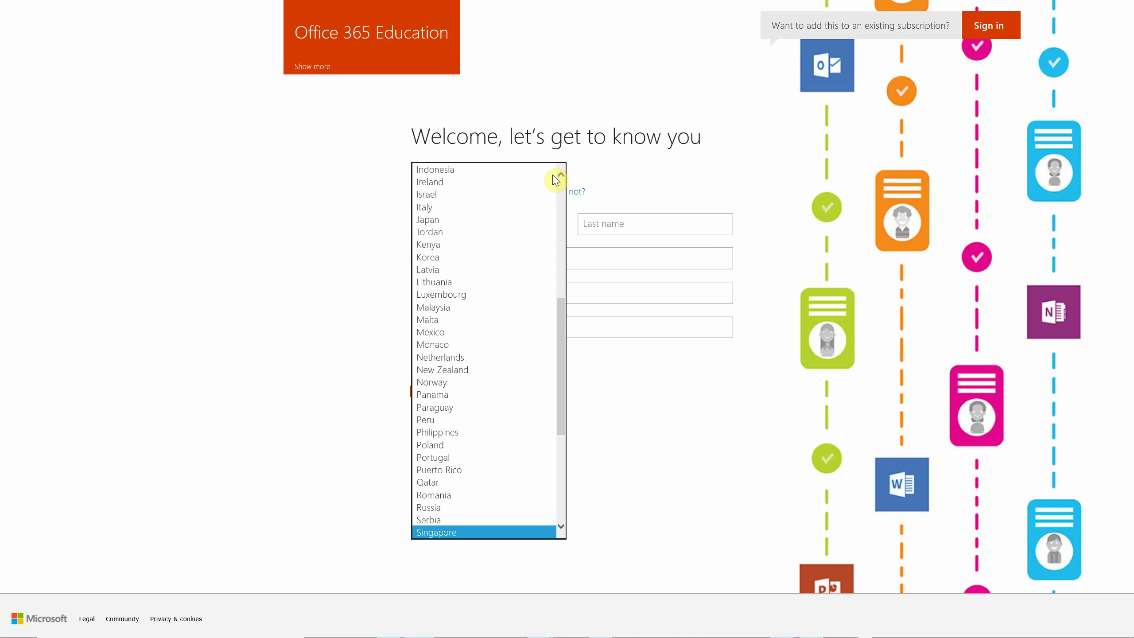
pyautogui.click(439, 532)
pyautogui.click(481, 224)
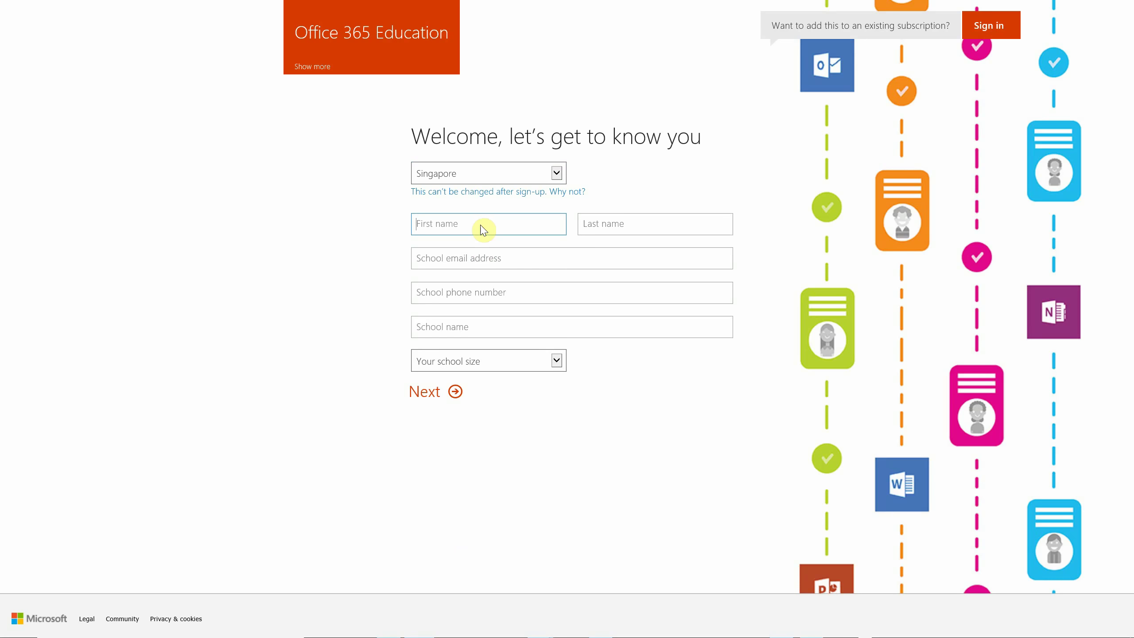
pyautogui.click(614, 223)
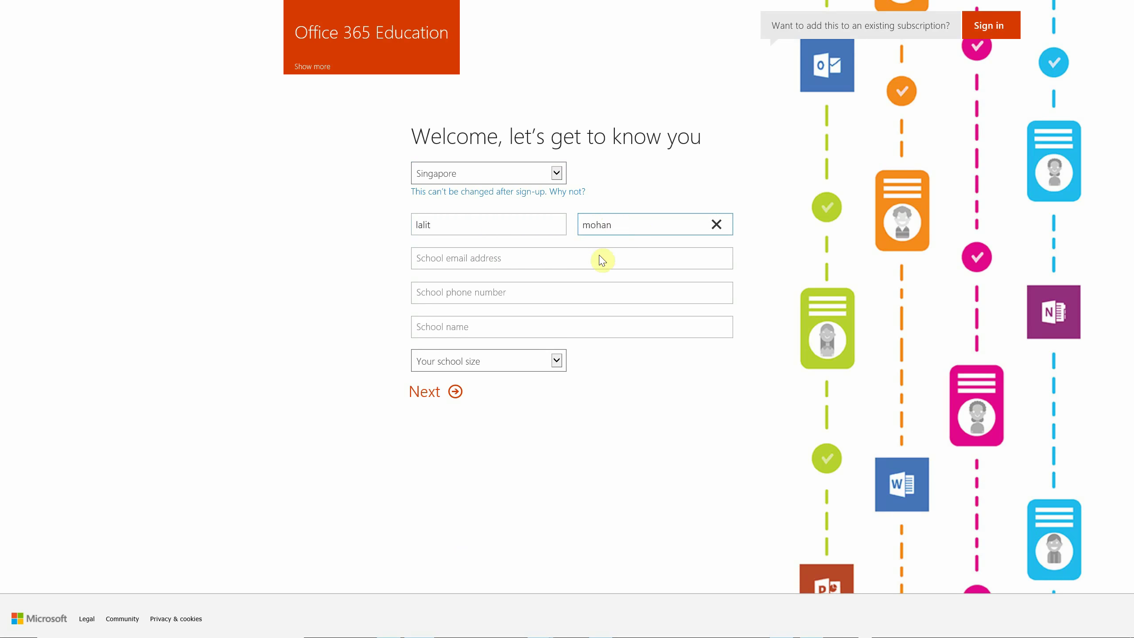
# Step: Enter the school email and phone, school name Microsoft, size 1000+ people, and continue
pyautogui.click(590, 259)
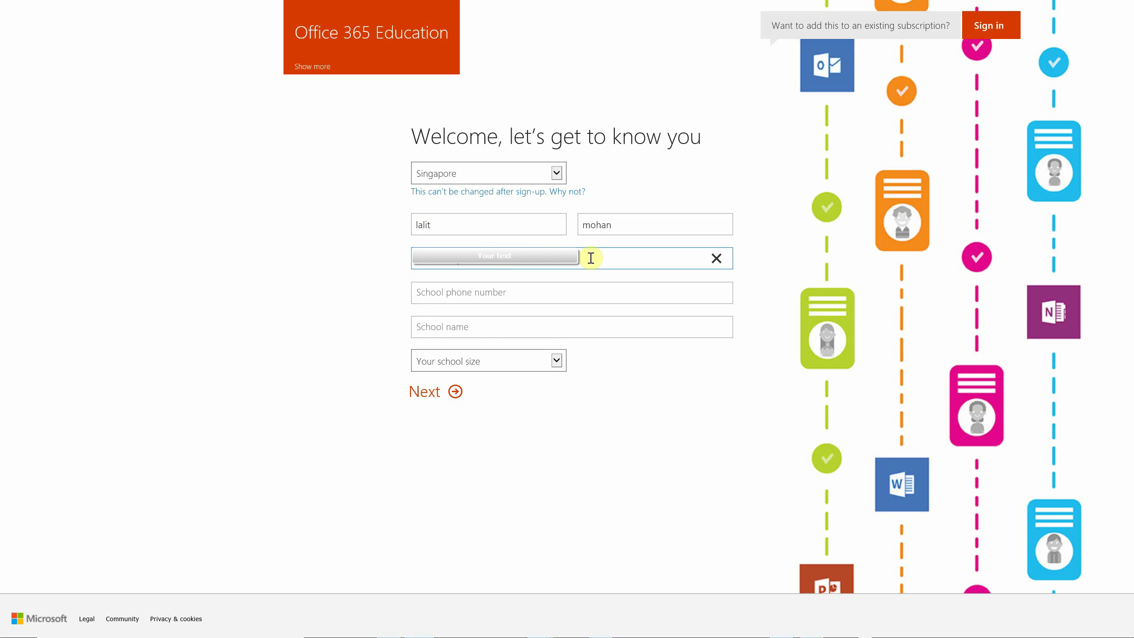
pyautogui.click(486, 292)
pyautogui.write('12345678')
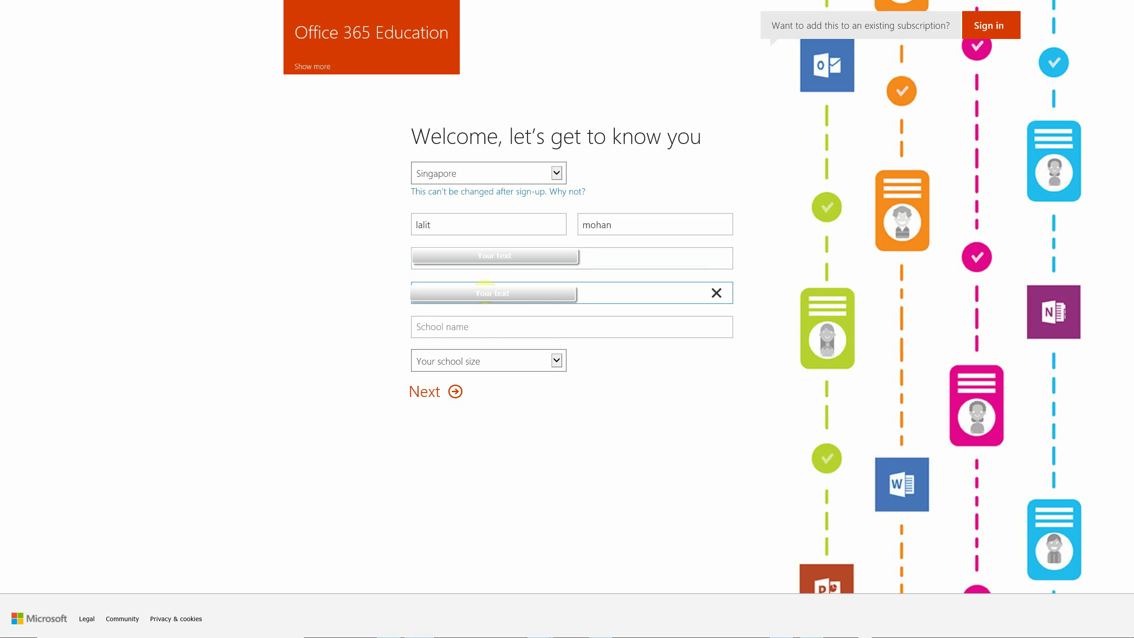
pyautogui.click(455, 326)
pyautogui.write('Microsoft')
pyautogui.click(551, 362)
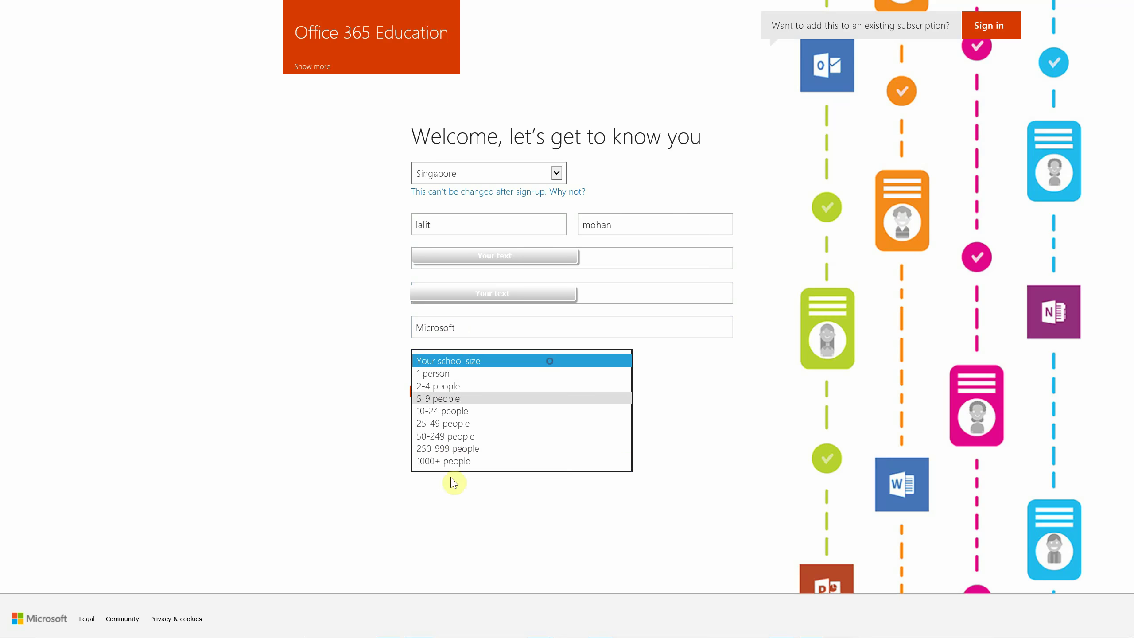
pyautogui.click(435, 461)
pyautogui.click(426, 392)
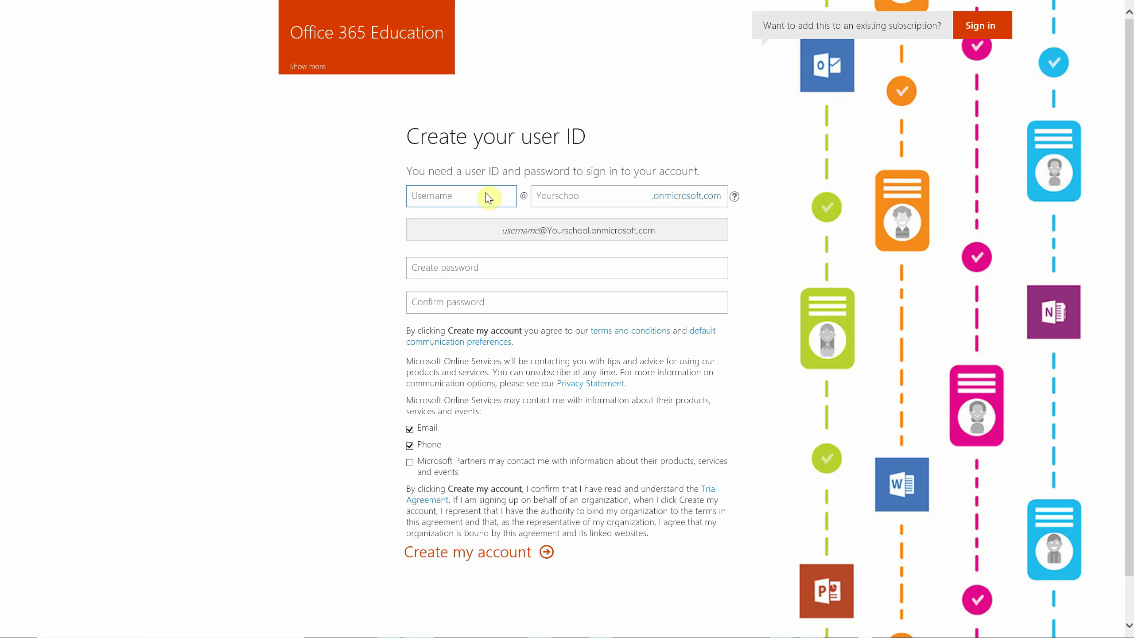
pyautogui.write('admin')
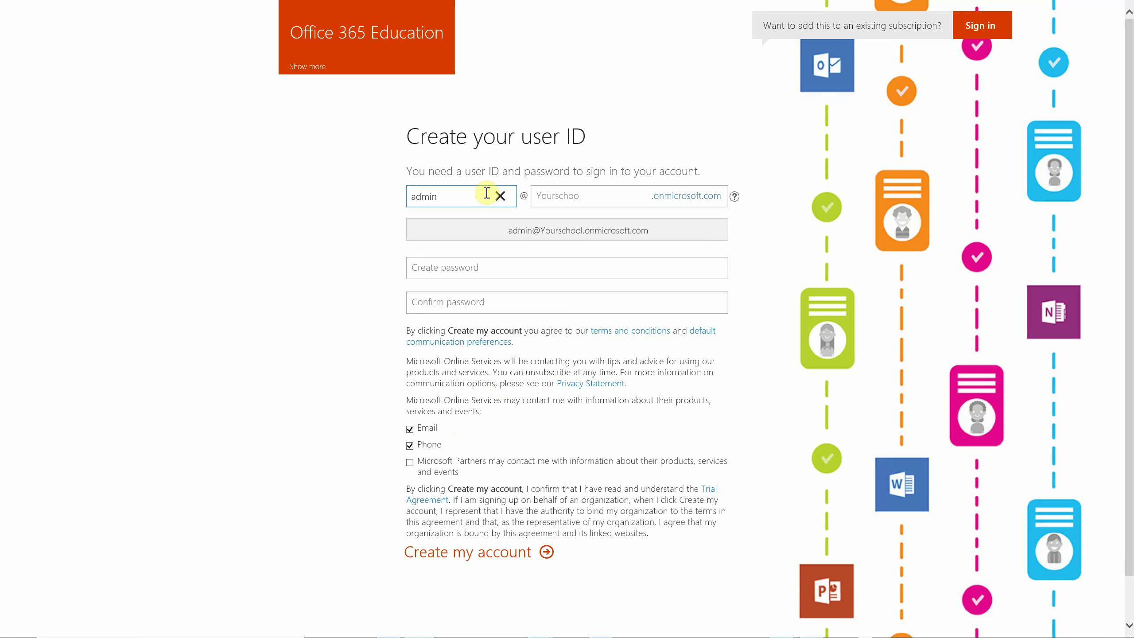
pyautogui.click(565, 191)
pyautogui.write('singap')
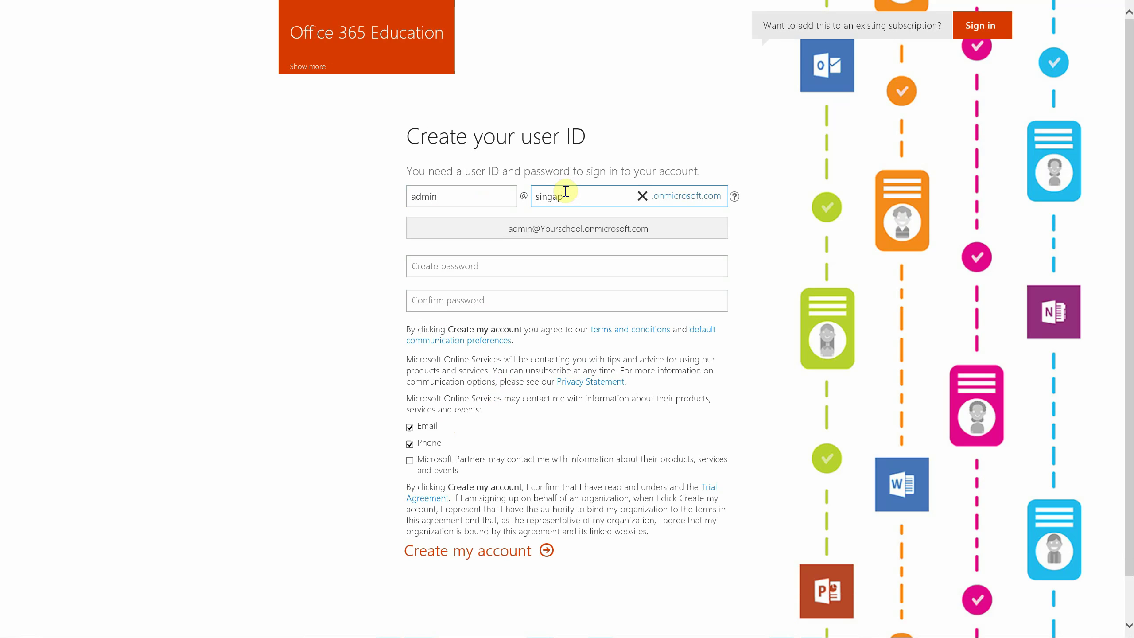
pyautogui.write('oreschool1')
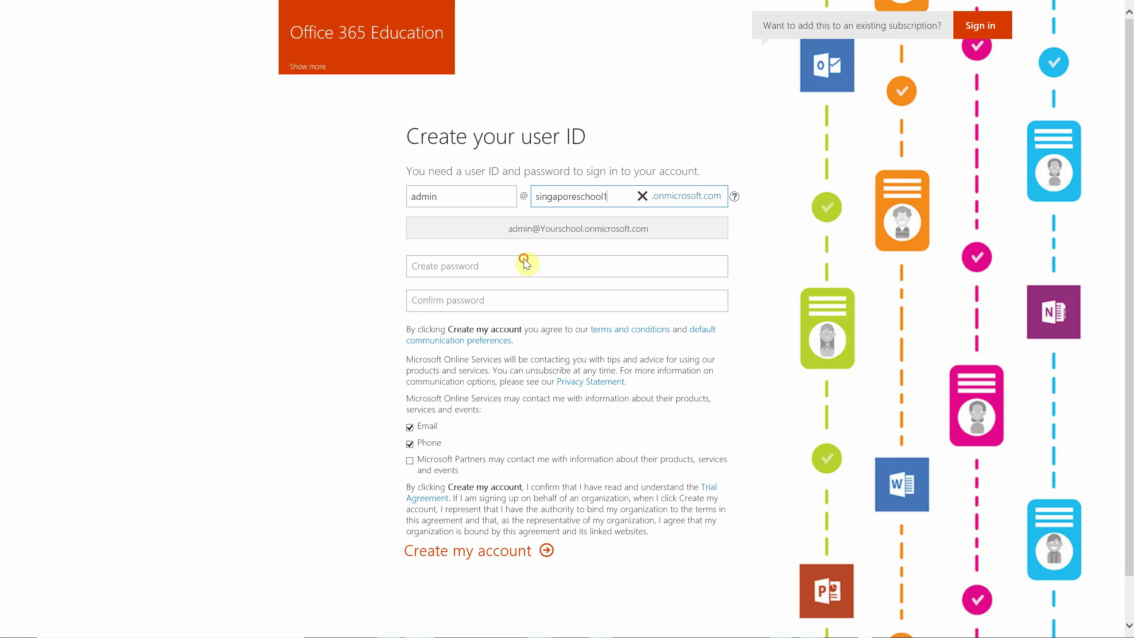
pyautogui.click(525, 266)
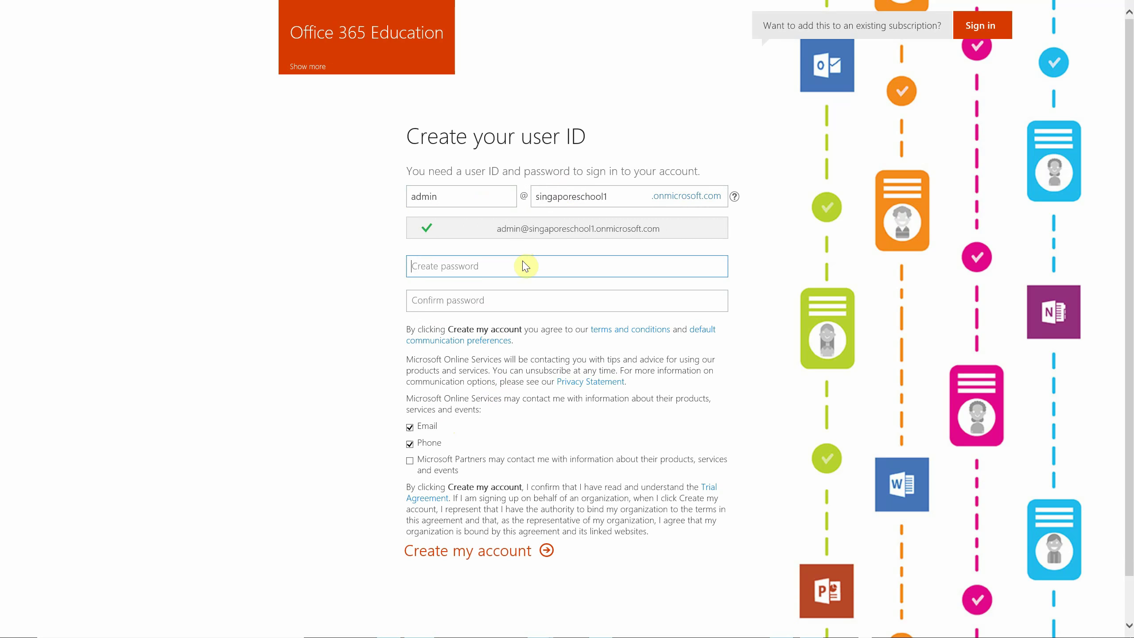
pyautogui.write('•••••••')
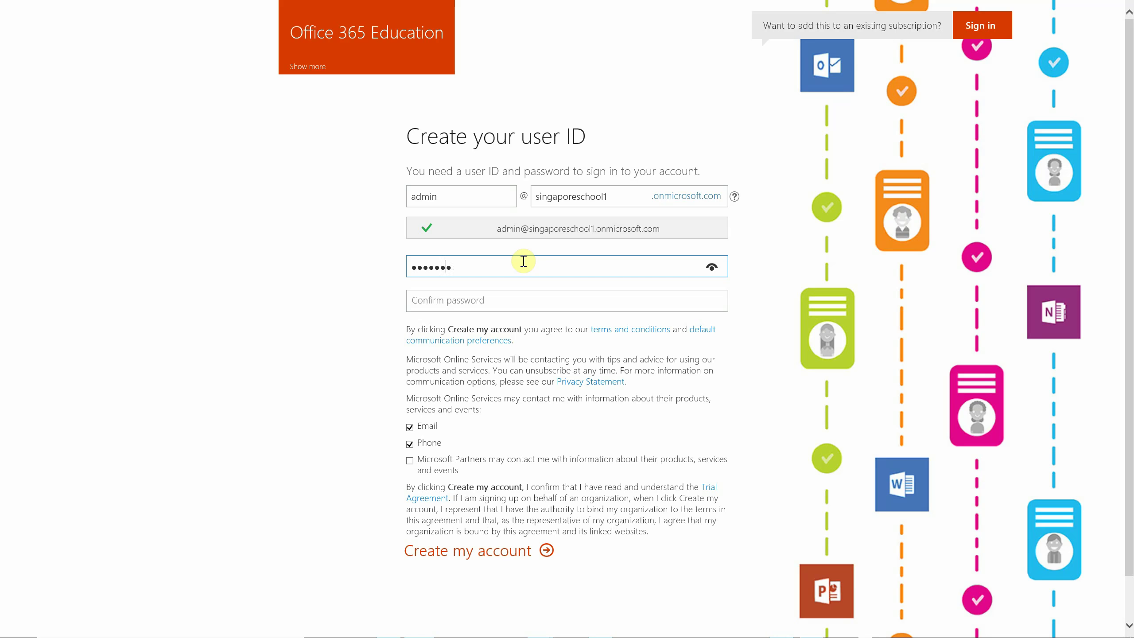
pyautogui.write('••')
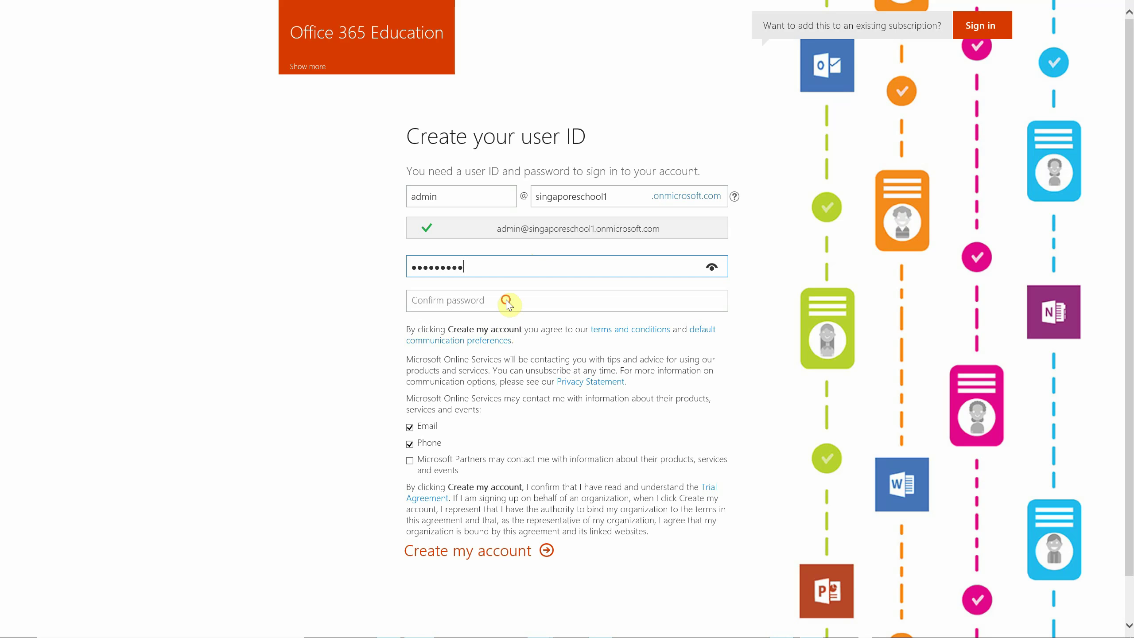
pyautogui.click(507, 300)
pyautogui.write('•••••••••')
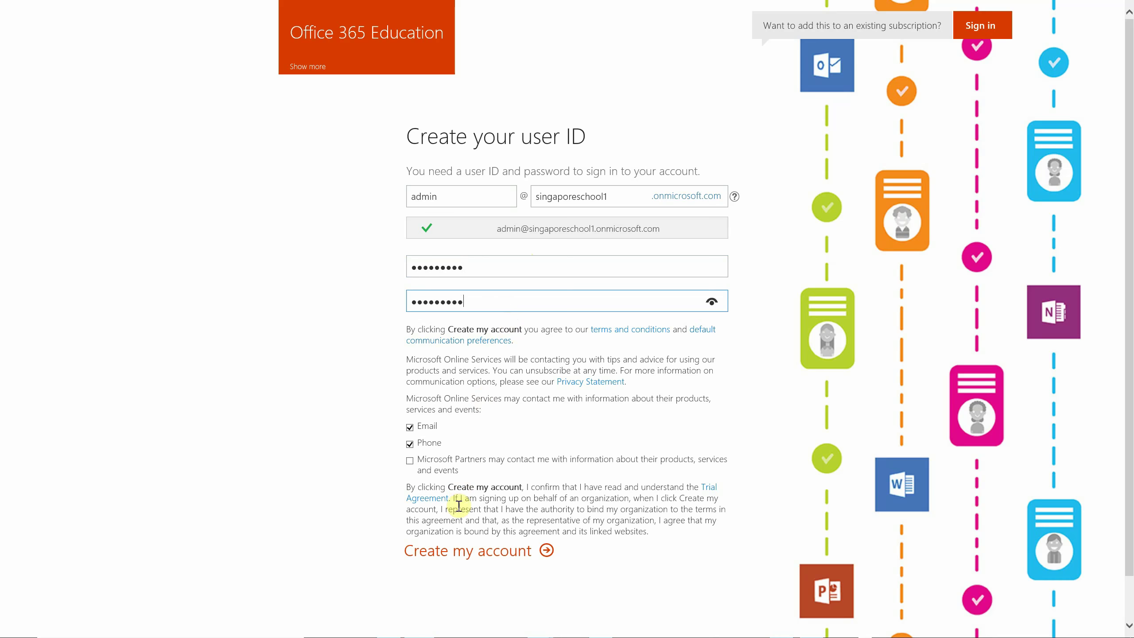
pyautogui.click(451, 550)
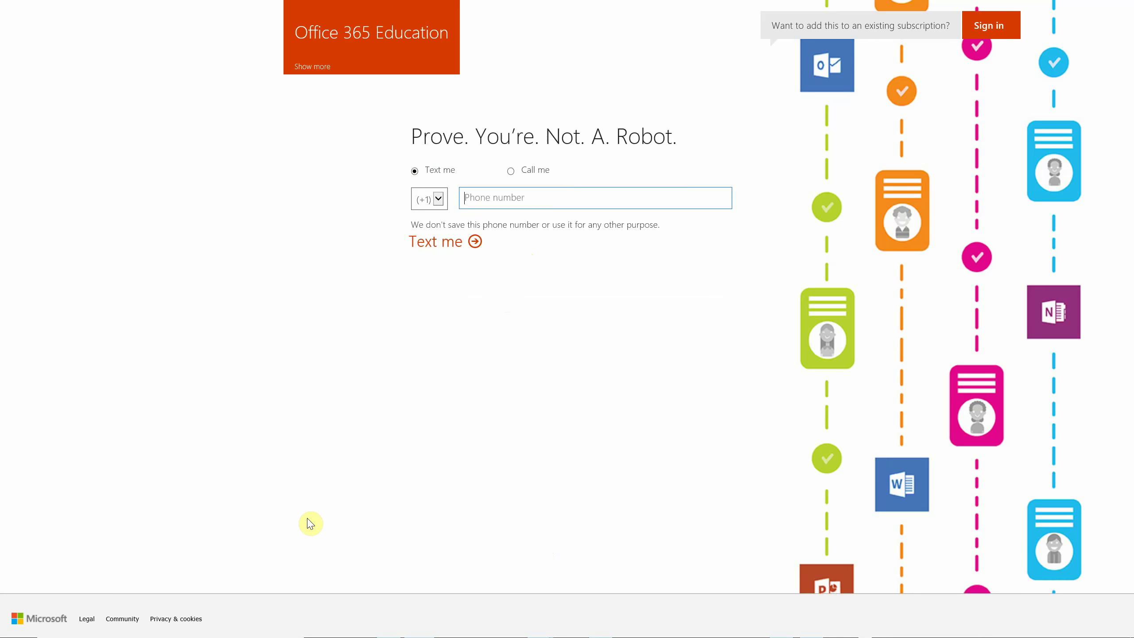
# Step: Select the (+65) Singapore country code, enter the phone number, and request the verification text
pyautogui.click(441, 198)
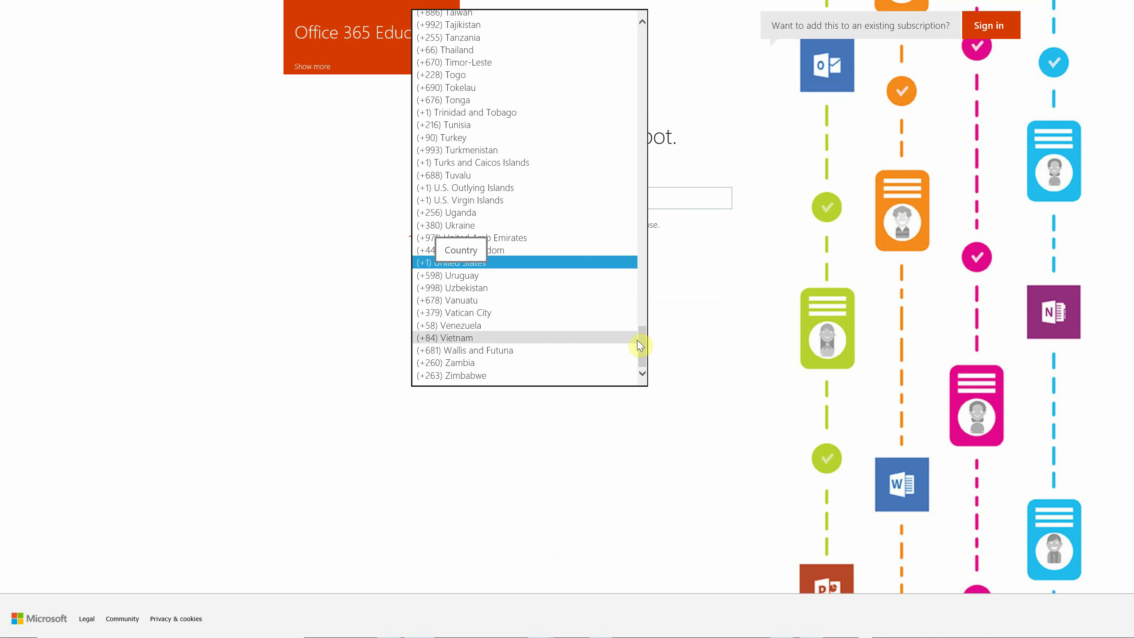
pyautogui.moveTo(642, 336); pyautogui.dragTo(663, 309)
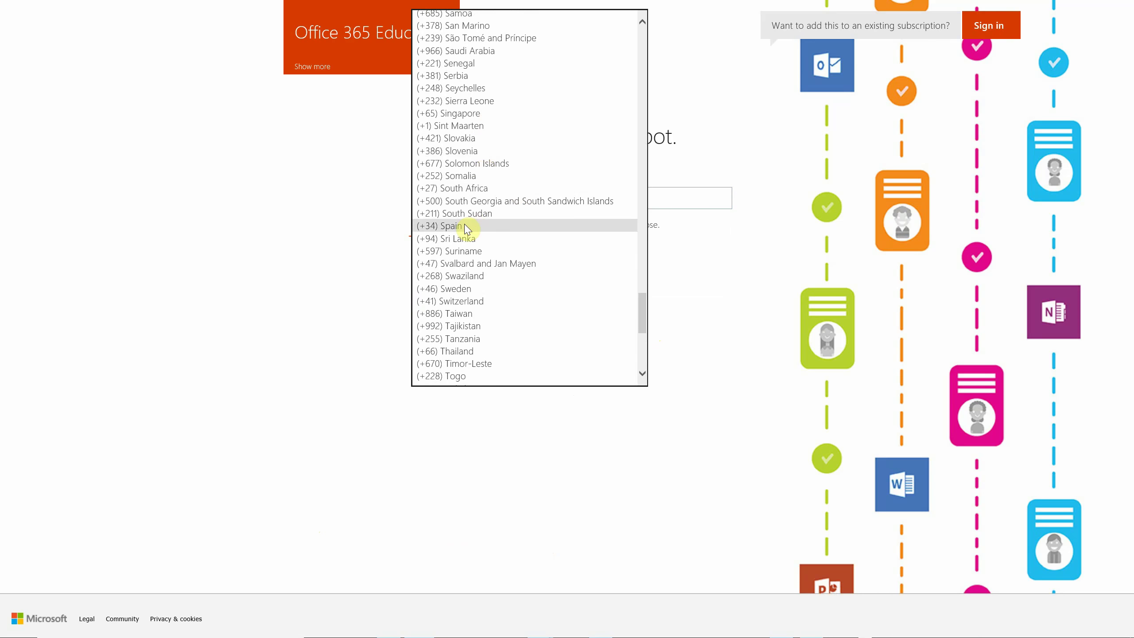
pyautogui.click(463, 114)
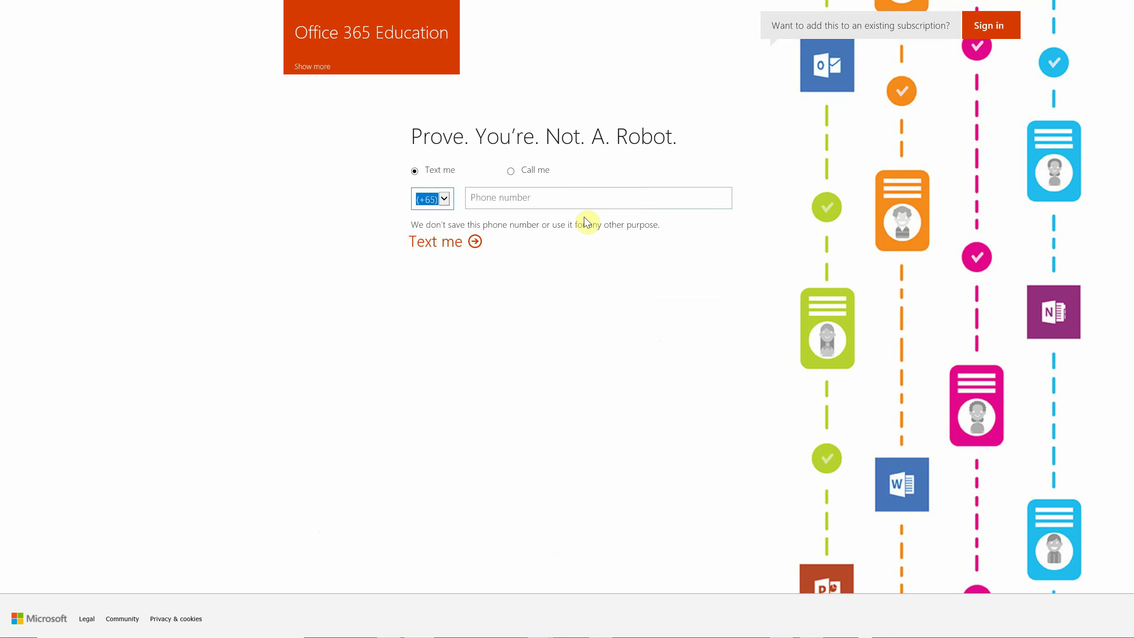
pyautogui.click(586, 208)
pyautogui.write('98')
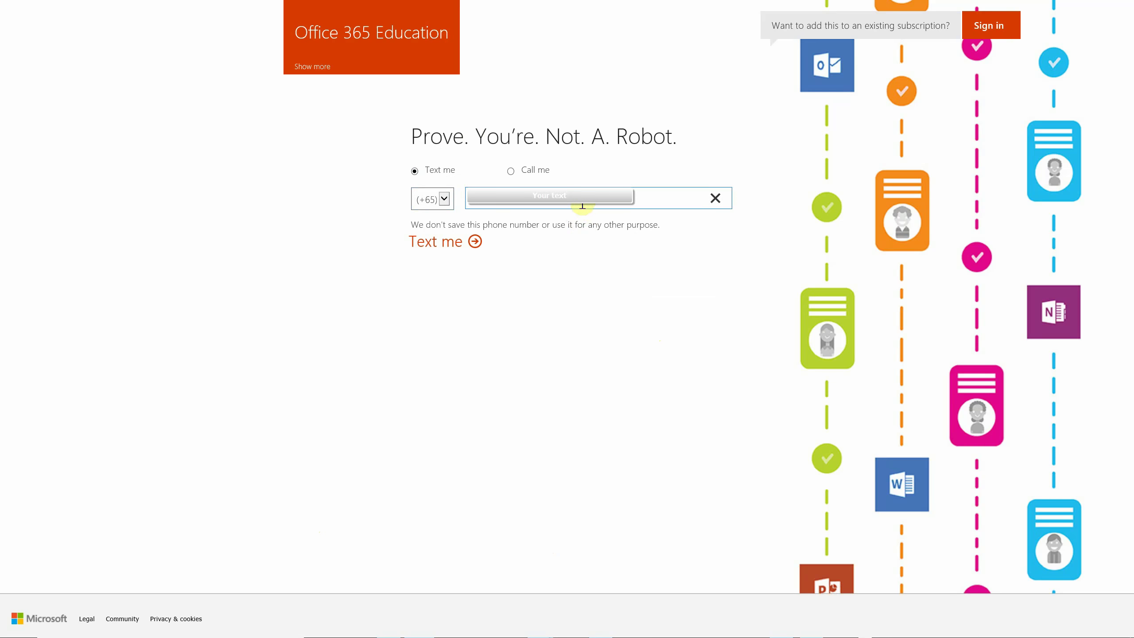
pyautogui.click(448, 245)
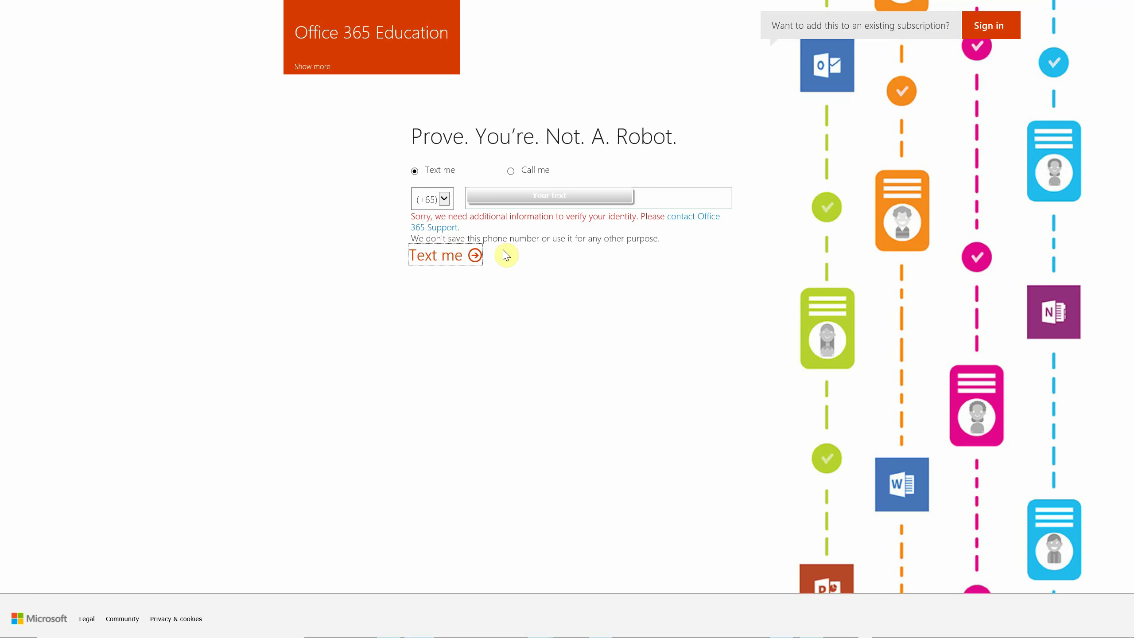
pyautogui.click(521, 206)
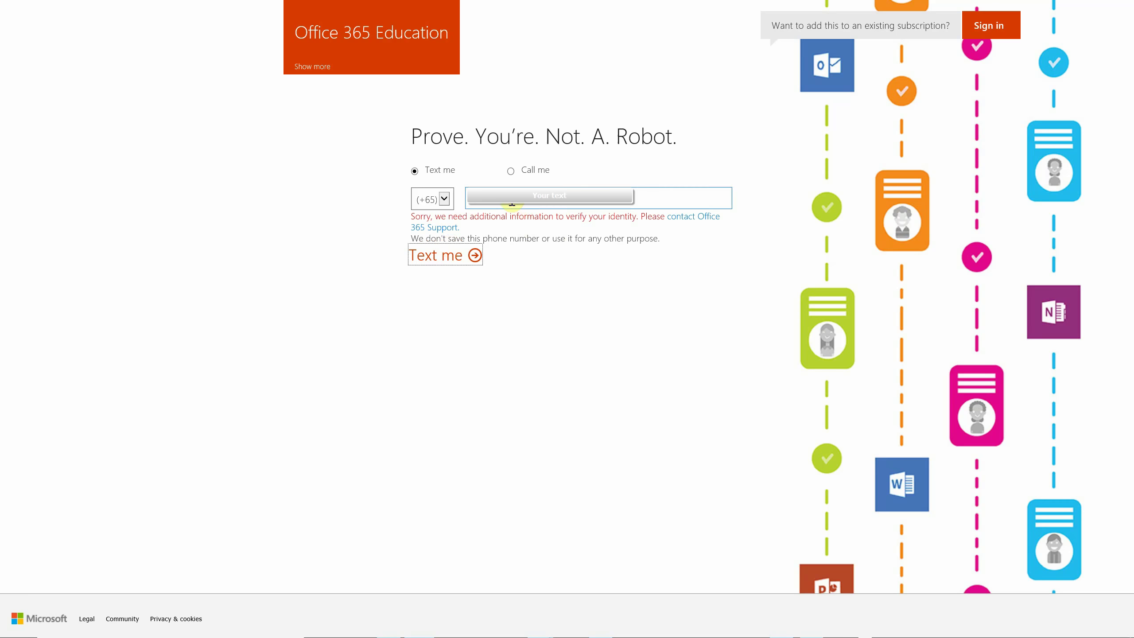
pyautogui.click(520, 205)
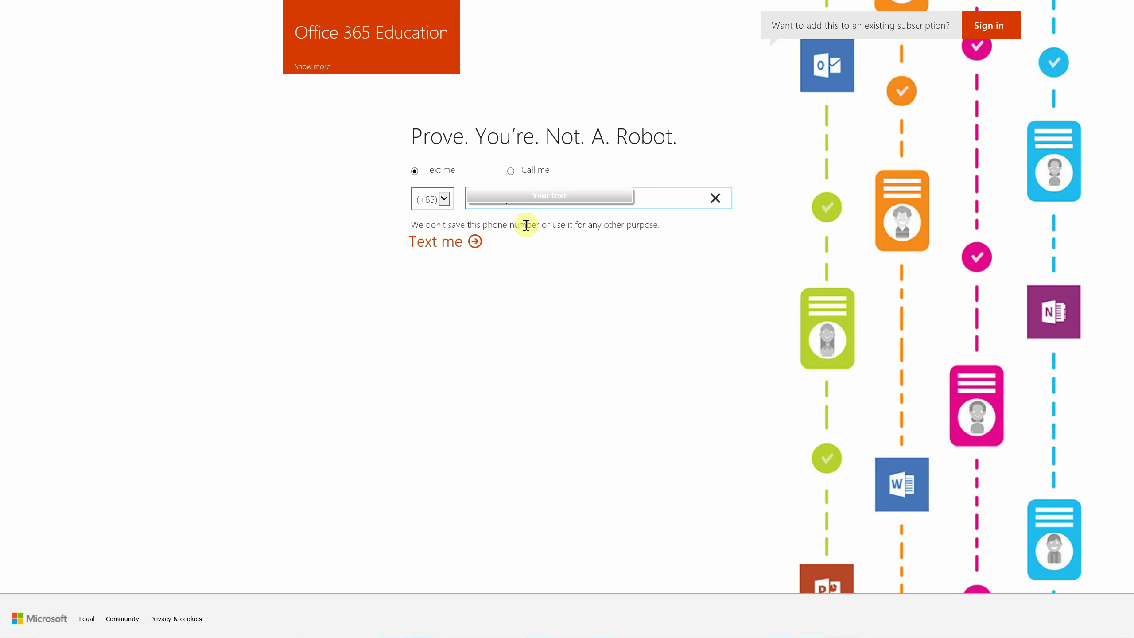
pyautogui.click(446, 245)
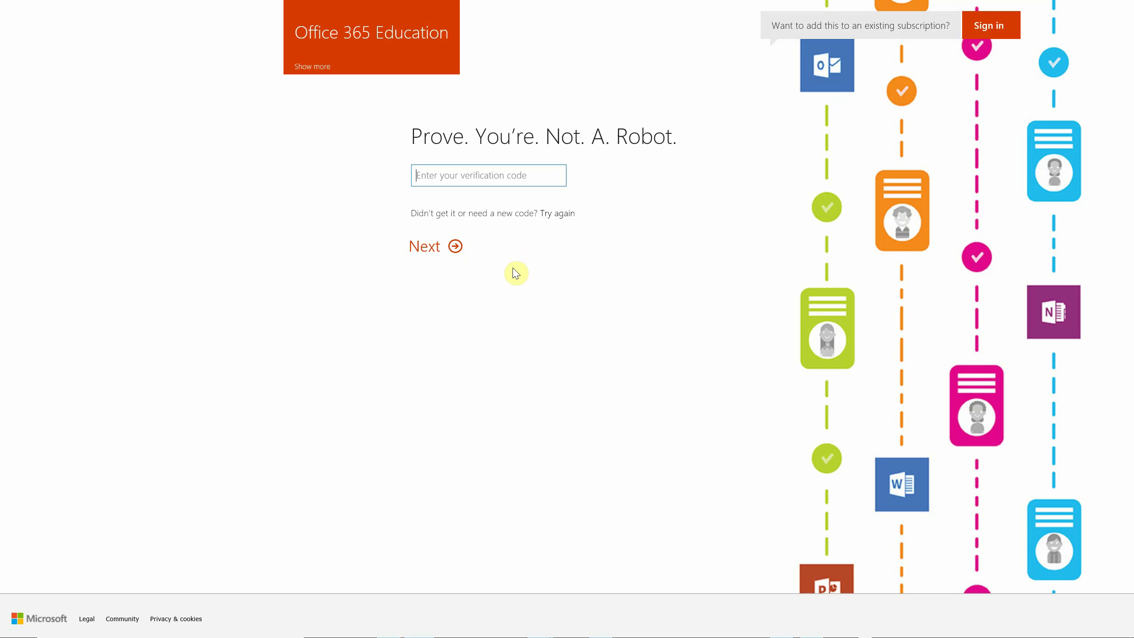
# Step: Enter the texted verification code and submit it
pyautogui.click(418, 251)
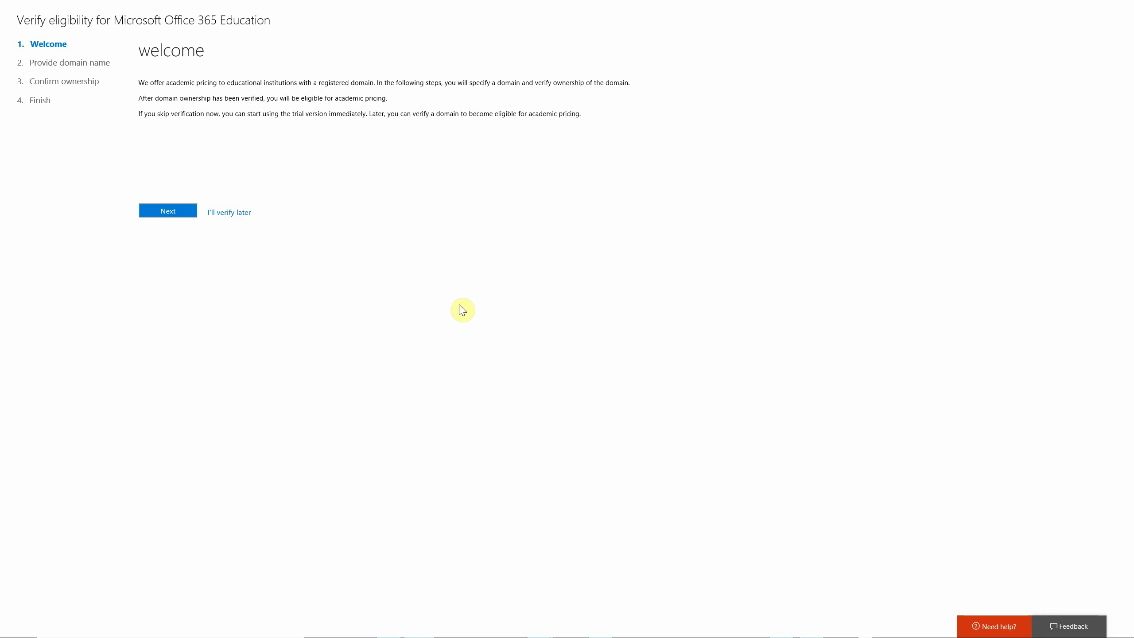
# Step: Choose to verify the school domain later and confirm with Yes
pyautogui.click(232, 214)
pyautogui.click(523, 374)
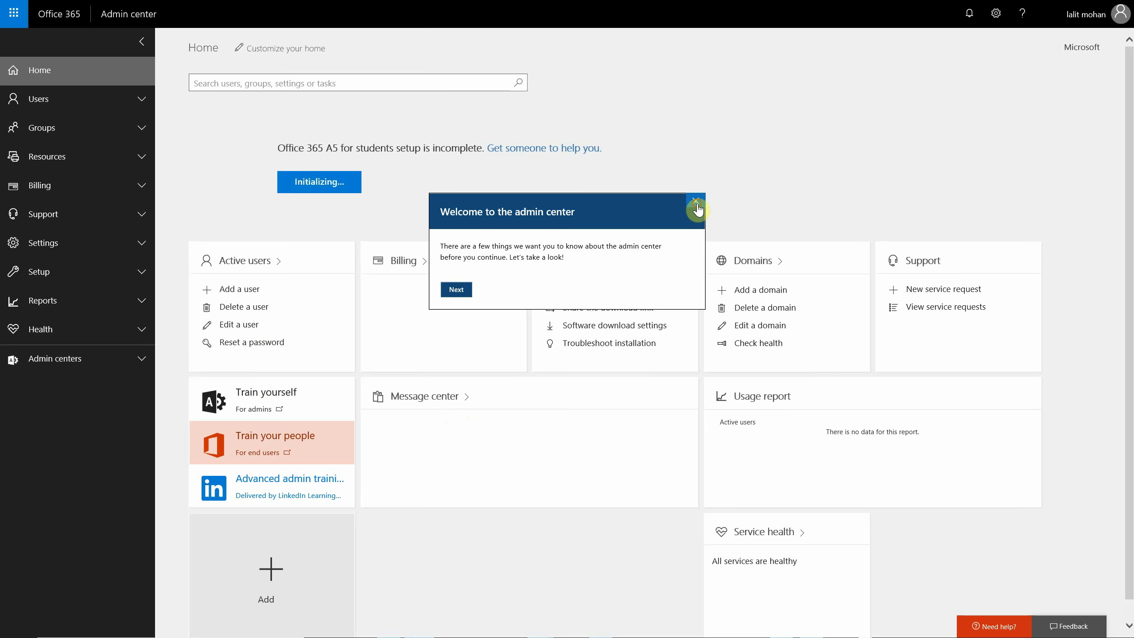
# Step: Dismiss the welcome message, review Users > Active users, then show Billing > Licenses
pyautogui.click(696, 206)
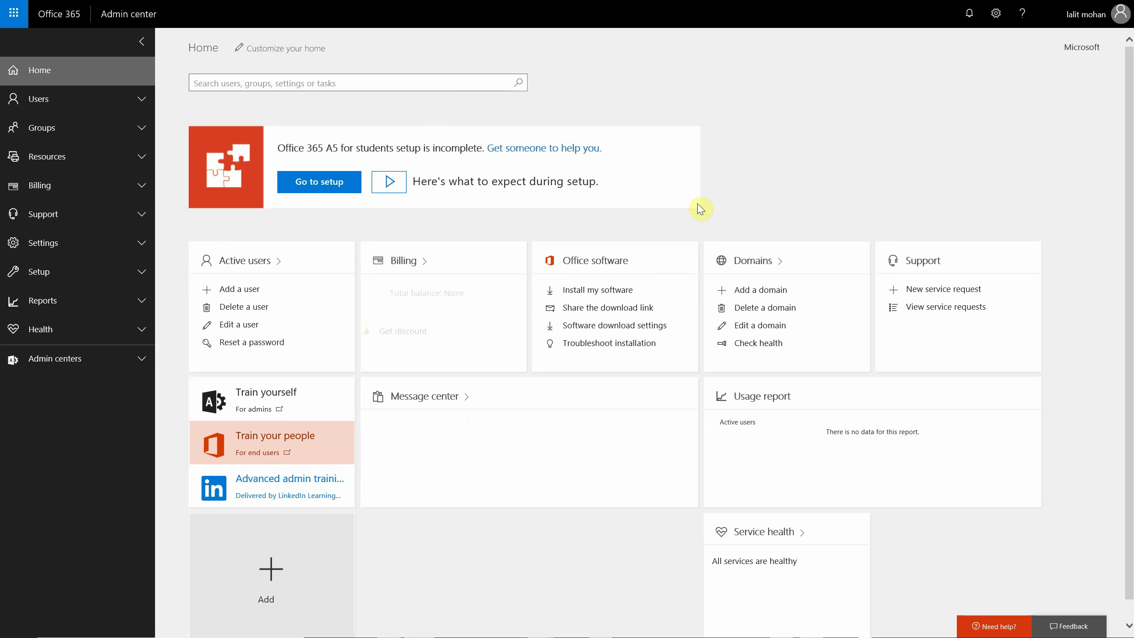
pyautogui.click(68, 109)
pyautogui.click(67, 128)
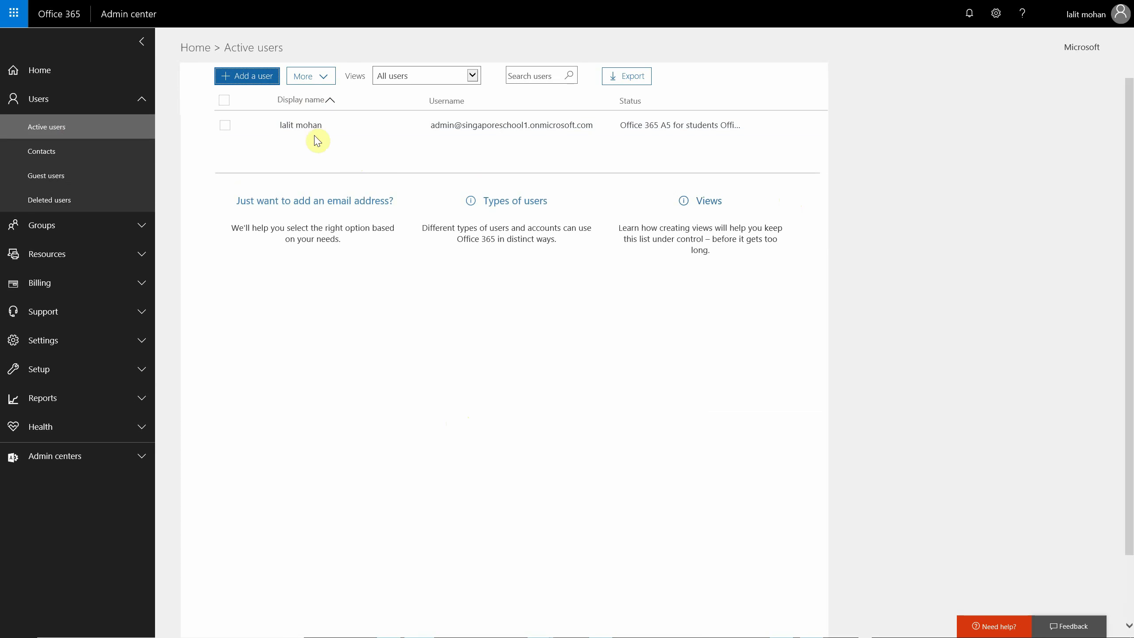
pyautogui.click(106, 294)
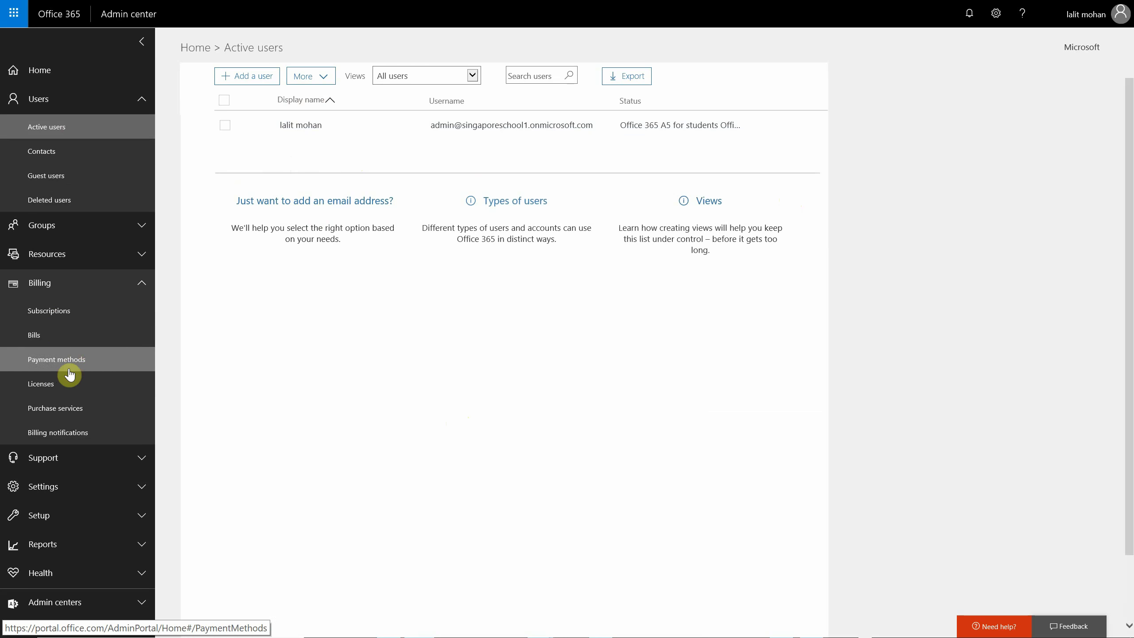
pyautogui.click(63, 389)
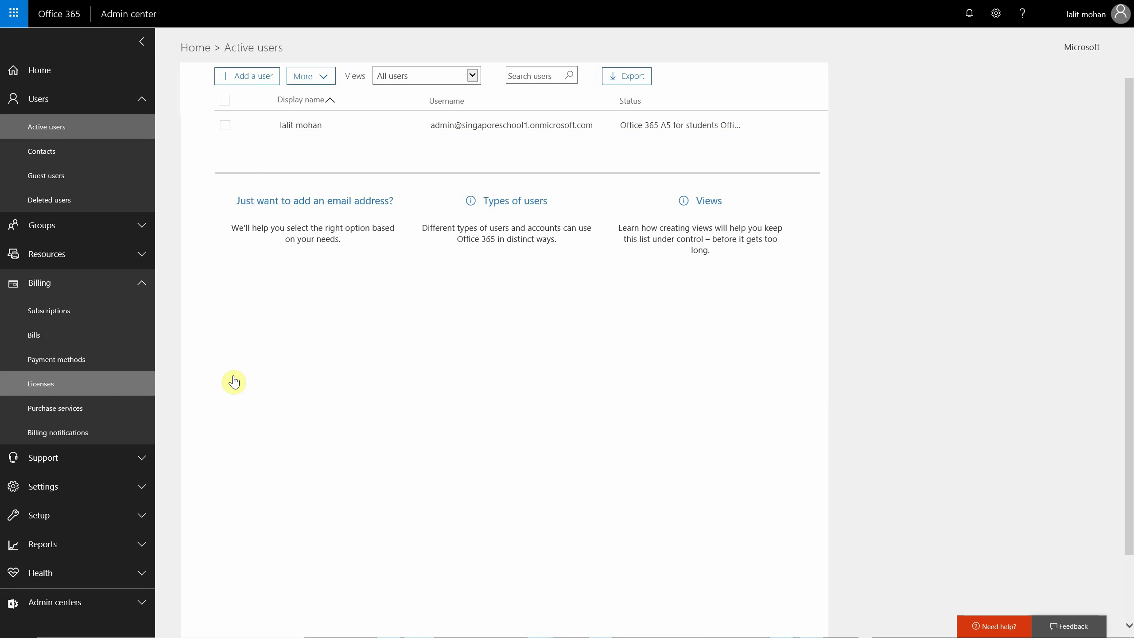